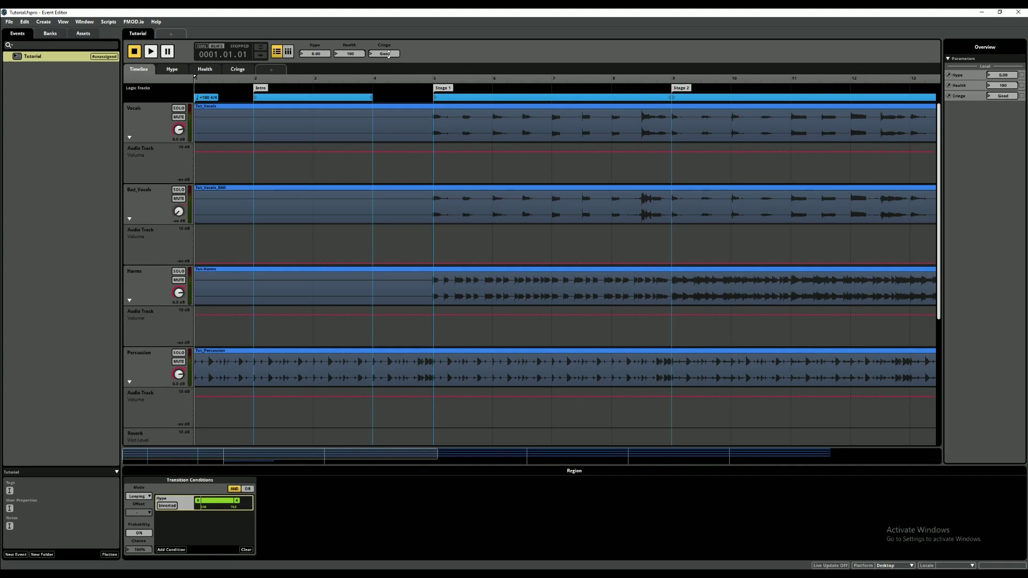
Play the Tutorial event, raise the Hype parameter to 10, and audition the Cringe parameter during playback
{"action": "key", "text": "space"}
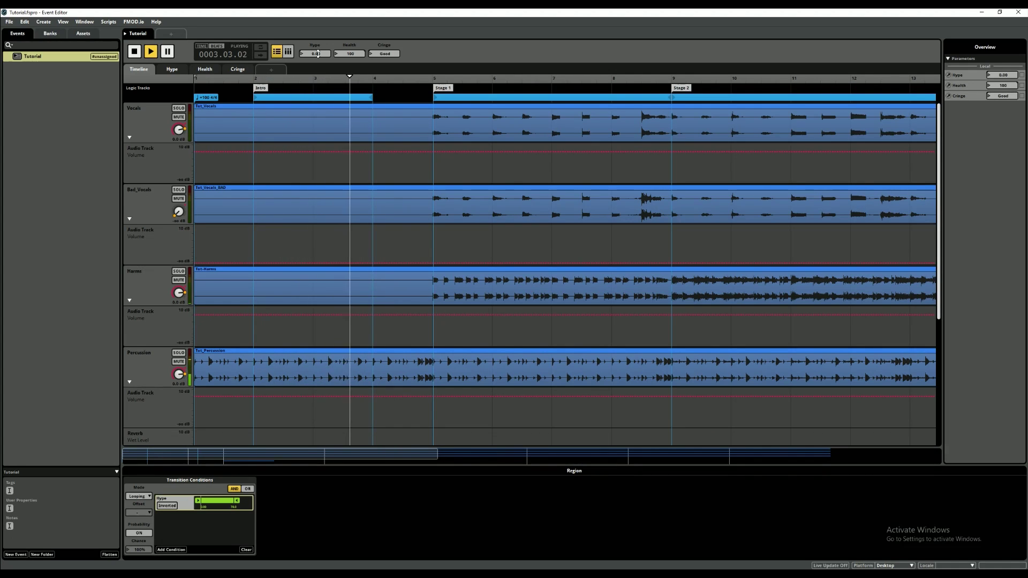
{"action": "left_click_drag", "start_coordinate": [318, 53], "coordinate": [318, 46]}
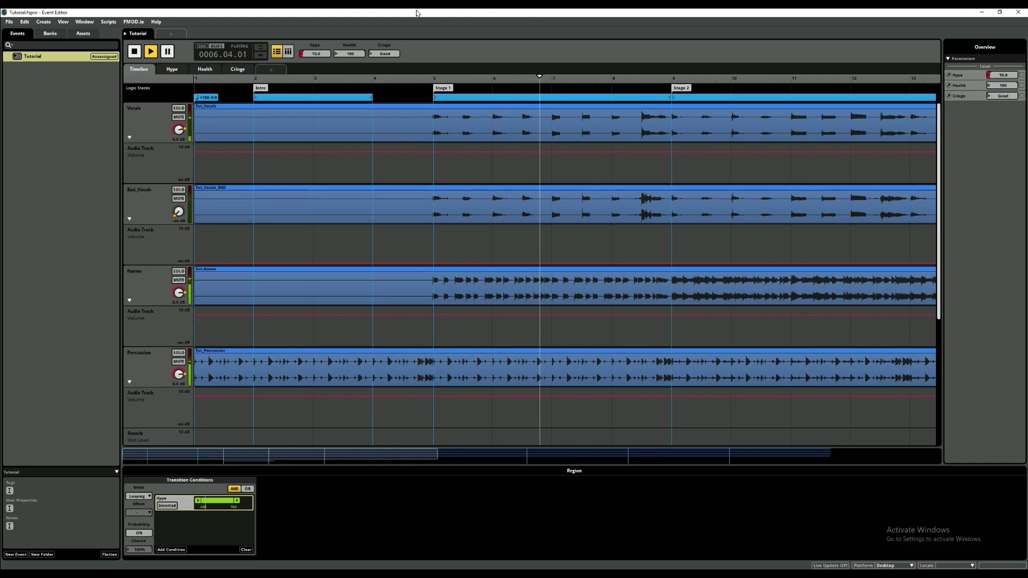
{"action": "left_click", "coordinate": [386, 53]}
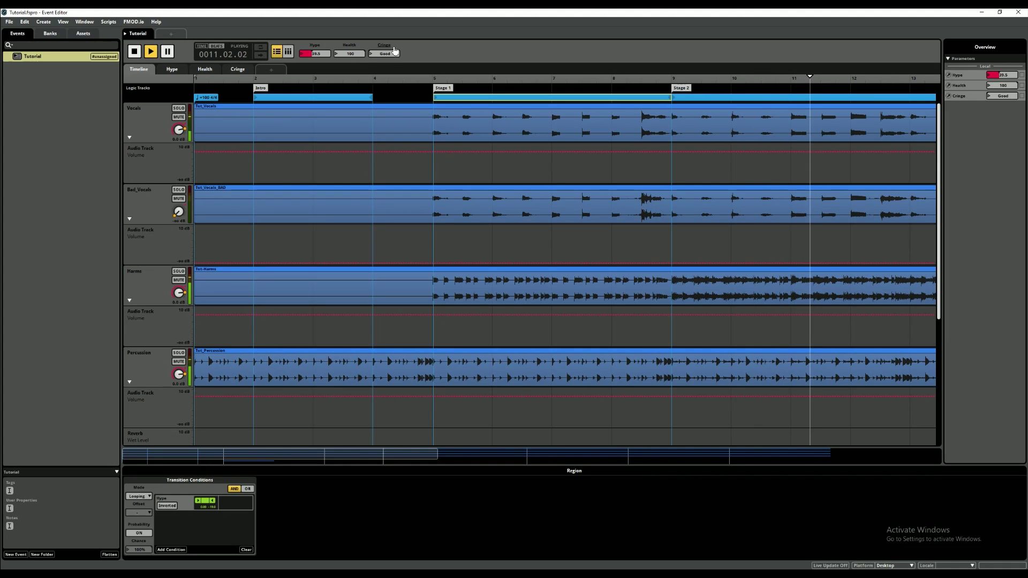
{"action": "left_click", "coordinate": [384, 56]}
{"action": "left_click", "coordinate": [385, 56]}
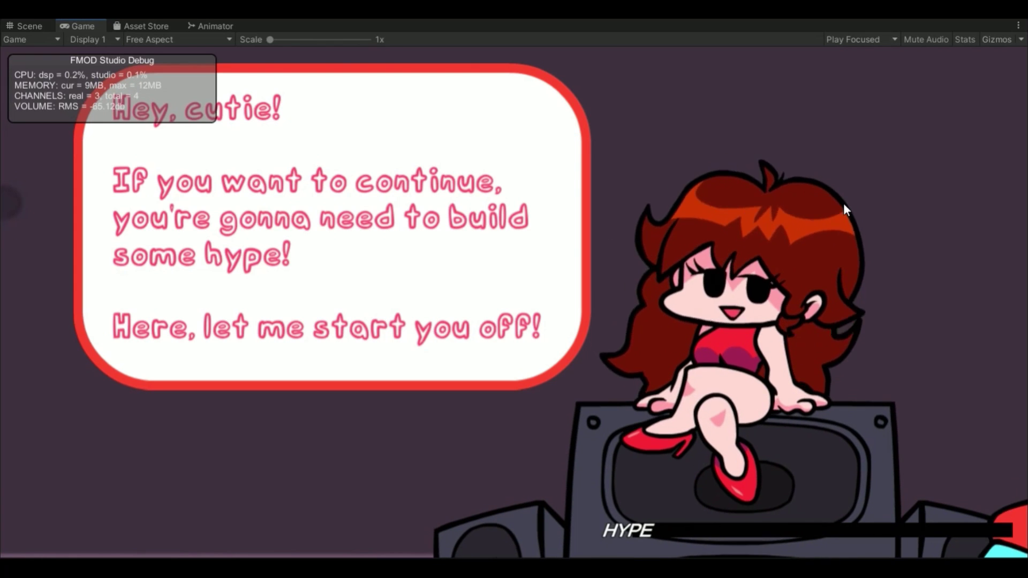
Switch to the Unity Game view, dismiss the intro dialogue about building hype, and move the character around the stage
{"action": "key", "text": "space"}
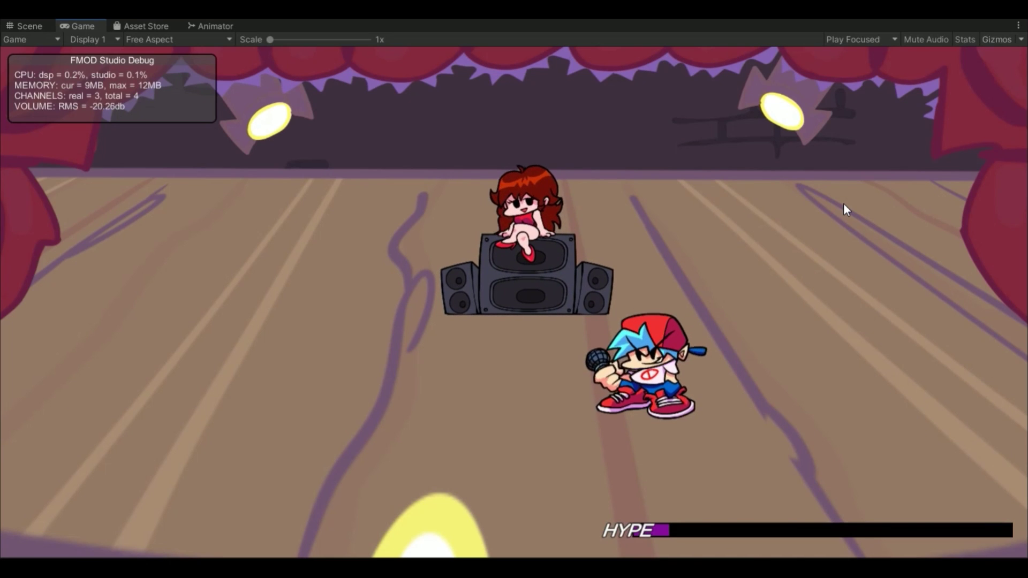
{"action": "key", "text": "Left"}
{"action": "key", "text": "Left"}
{"action": "key", "text": "Right"}
{"action": "key", "text": "Left"}
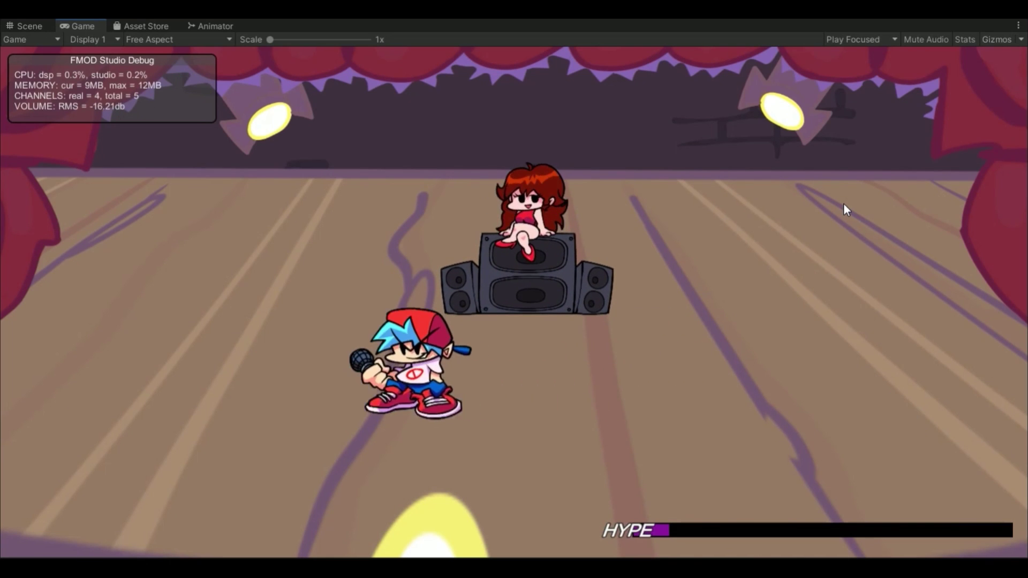
{"action": "key", "text": "Right"}
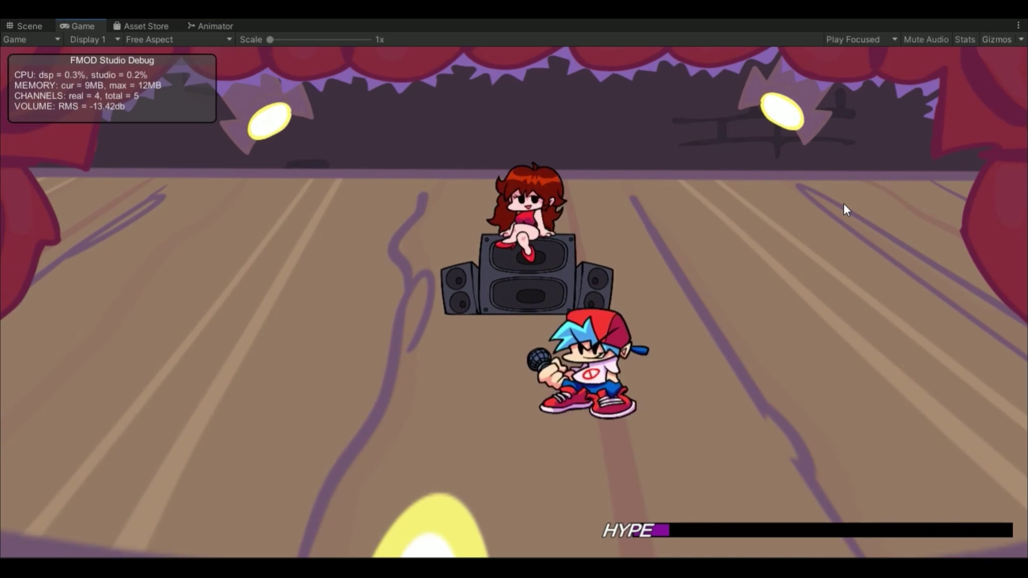
{"action": "key", "text": "Left"}
{"action": "key", "text": "w"}
{"action": "key", "text": "a"}
{"action": "key", "text": "s"}
{"action": "key", "text": "d"}
{"action": "key", "text": "w"}
{"action": "key", "text": "d"}
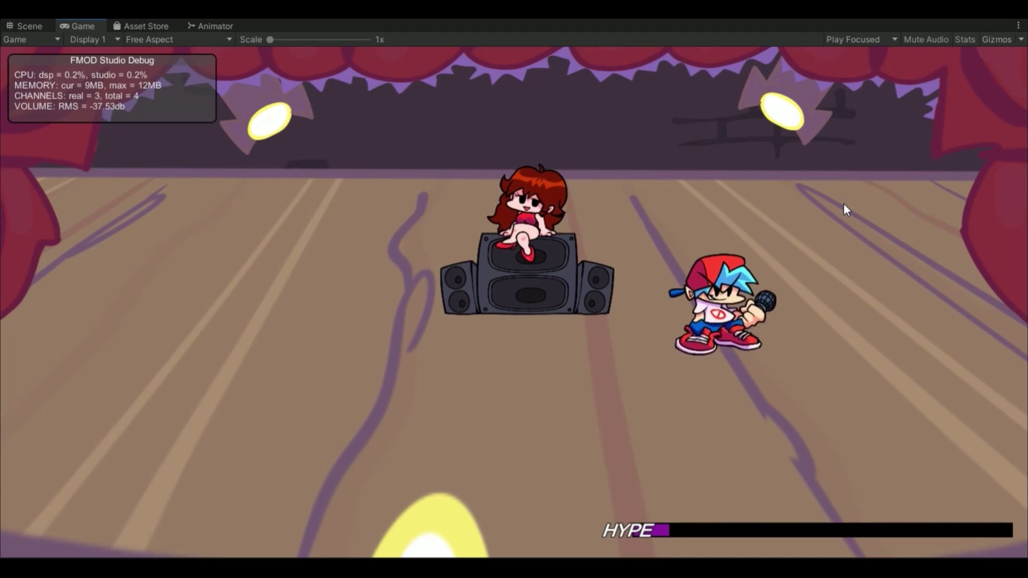
{"action": "key", "text": "a"}
{"action": "key", "text": "w"}
{"action": "key", "text": "a"}
{"action": "key", "text": "s"}
{"action": "key", "text": "w"}
{"action": "key", "text": "d"}
{"action": "key", "text": "s"}
{"action": "key", "text": "a"}
{"action": "key", "text": "d"}
{"action": "key", "text": "d"}
{"action": "key", "text": "w"}
{"action": "key", "text": "s"}
{"action": "key", "text": "w"}
{"action": "key", "text": "a"}
{"action": "key", "text": "s"}
{"action": "key", "text": "d"}
{"action": "key", "text": "w"}
{"action": "key", "text": "a"}
{"action": "key", "text": "s"}
{"action": "key", "text": "d"}
{"action": "key", "text": "s"}
{"action": "key", "text": "d"}
{"action": "key", "text": "a"}
{"action": "key", "text": "w"}
{"action": "key", "text": "d"}
{"action": "key", "text": "a"}
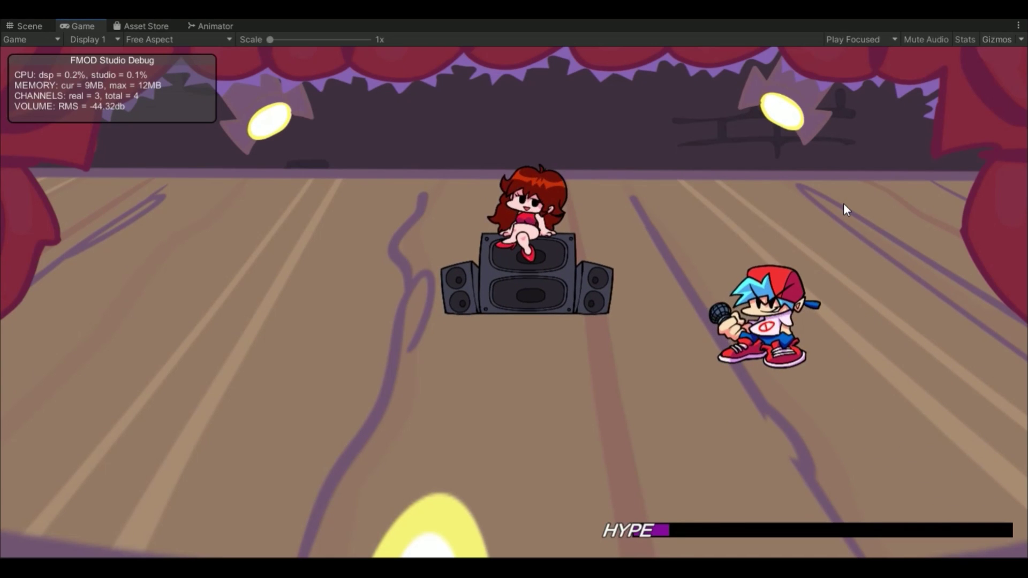
{"action": "key", "text": "a"}
{"action": "key", "text": "a"}
{"action": "key", "text": "s"}
{"action": "key", "text": "d"}
{"action": "key", "text": "w"}
{"action": "key", "text": "a"}
{"action": "key", "text": "a"}
{"action": "key", "text": "s"}
{"action": "key", "text": "a"}
{"action": "key", "text": "d"}
{"action": "key", "text": "d"}
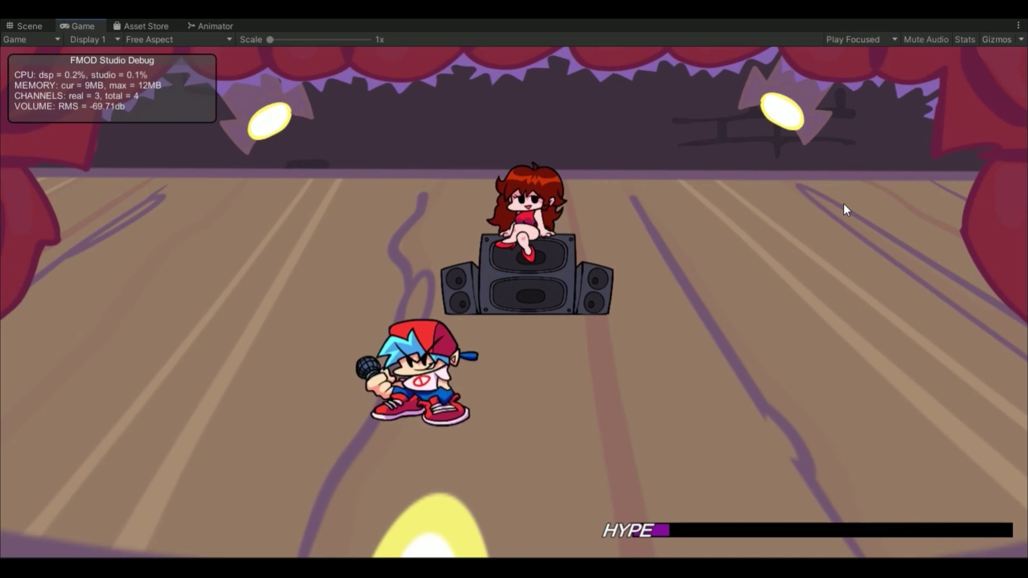
Keep moving the character around the stage until the HYPE bar is completely full
{"action": "key", "text": "w"}
{"action": "key", "text": "a"}
{"action": "key", "text": "s"}
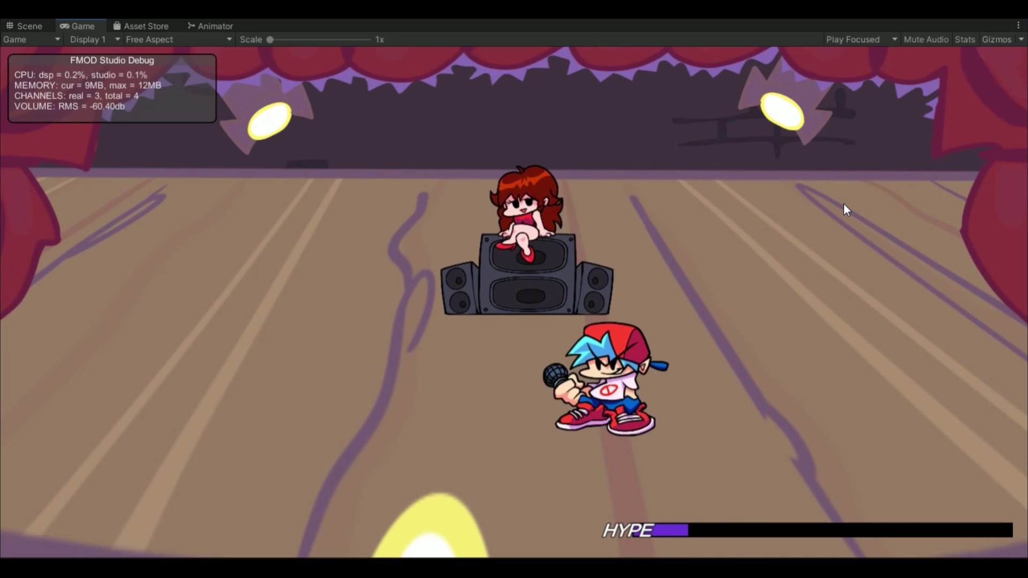
{"action": "key", "text": "d"}
{"action": "key", "text": "w"}
{"action": "key", "text": "a"}
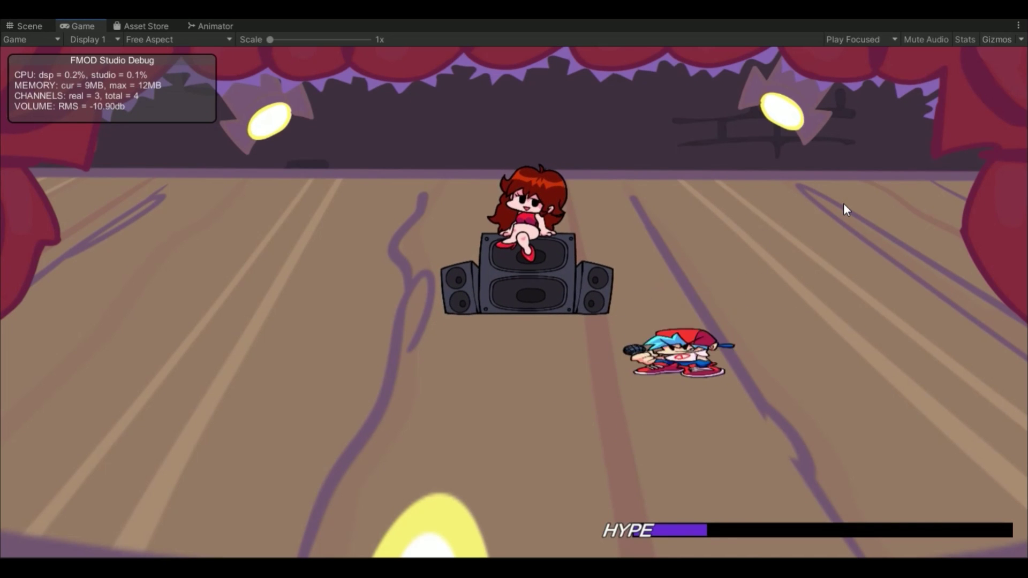
{"action": "key", "text": "s"}
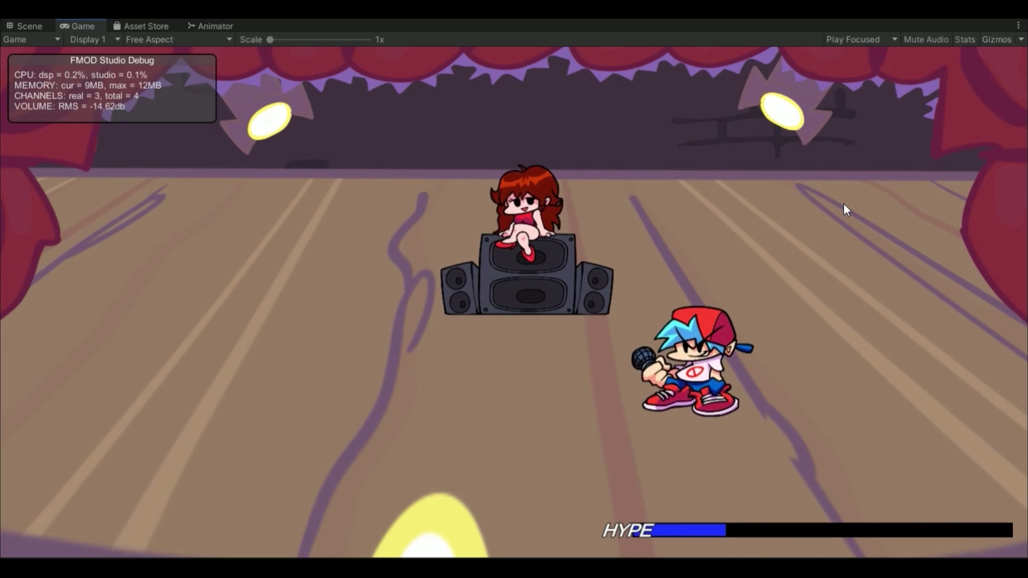
{"action": "key", "text": "w"}
{"action": "key", "text": "w"}
{"action": "key", "text": "a"}
{"action": "key", "text": "s"}
{"action": "key", "text": "d"}
{"action": "key", "text": "a"}
{"action": "key", "text": "s"}
{"action": "key", "text": "d"}
{"action": "key", "text": "w"}
{"action": "key", "text": "s"}
{"action": "key", "text": "a"}
{"action": "key", "text": "s"}
{"action": "key", "text": "d"}
{"action": "key", "text": "d"}
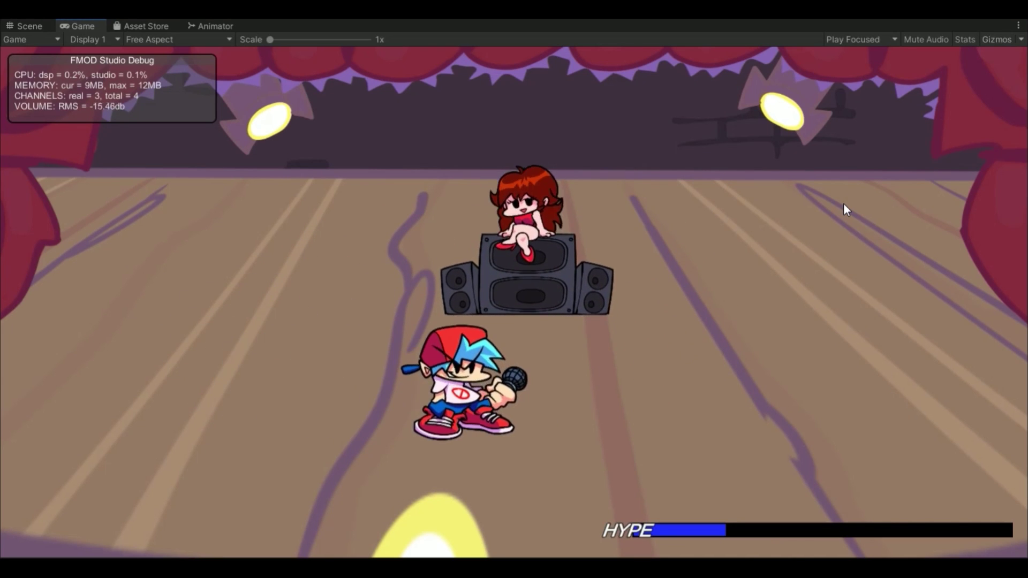
{"action": "key", "text": "a"}
{"action": "key", "text": "w"}
{"action": "key", "text": "s"}
{"action": "key", "text": "d"}
{"action": "key", "text": "w"}
{"action": "key", "text": "a"}
{"action": "key", "text": "d"}
{"action": "key", "text": "d"}
{"action": "key", "text": "w"}
{"action": "key", "text": "a"}
{"action": "key", "text": "w"}
{"action": "key", "text": "s"}
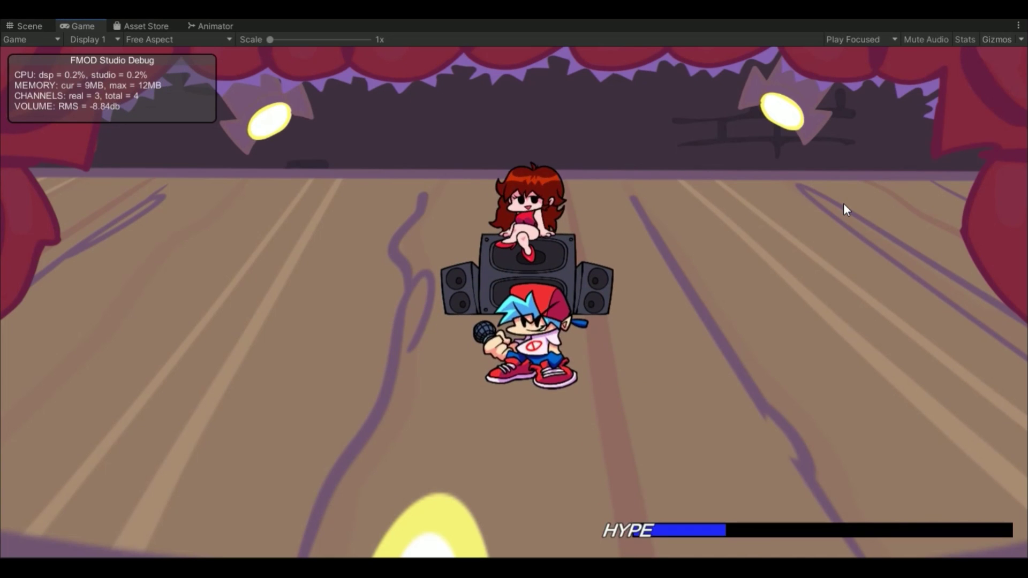
{"action": "key", "text": "a"}
{"action": "key", "text": "d"}
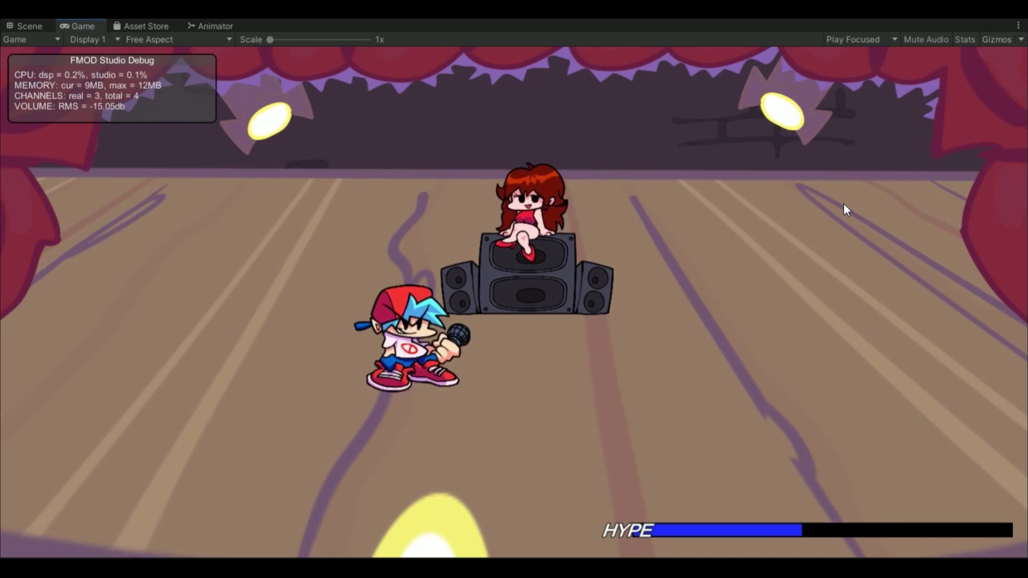
{"action": "key", "text": "a"}
{"action": "key", "text": "d"}
{"action": "key", "text": "a"}
{"action": "key", "text": "w"}
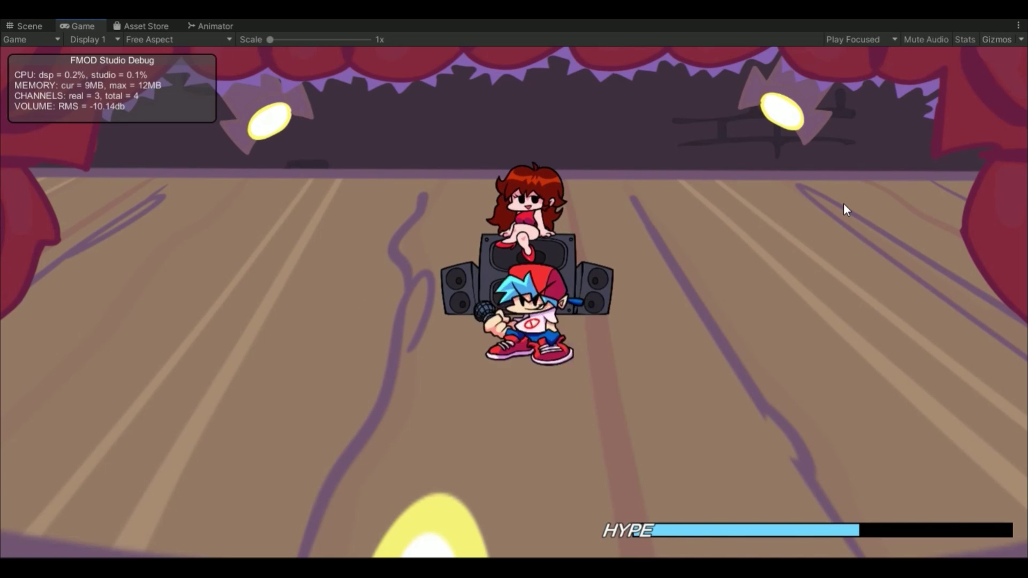
{"action": "key", "text": "a"}
{"action": "key", "text": "w"}
{"action": "key", "text": "d"}
{"action": "key", "text": "s"}
{"action": "key", "text": "s"}
{"action": "key", "text": "a"}
{"action": "key", "text": "d"}
{"action": "key", "text": "a"}
{"action": "key", "text": "d"}
{"action": "key", "text": "a"}
{"action": "key", "text": "d"}
{"action": "key", "text": "a"}
{"action": "key", "text": "d"}
{"action": "key", "text": "a"}
{"action": "key", "text": "d"}
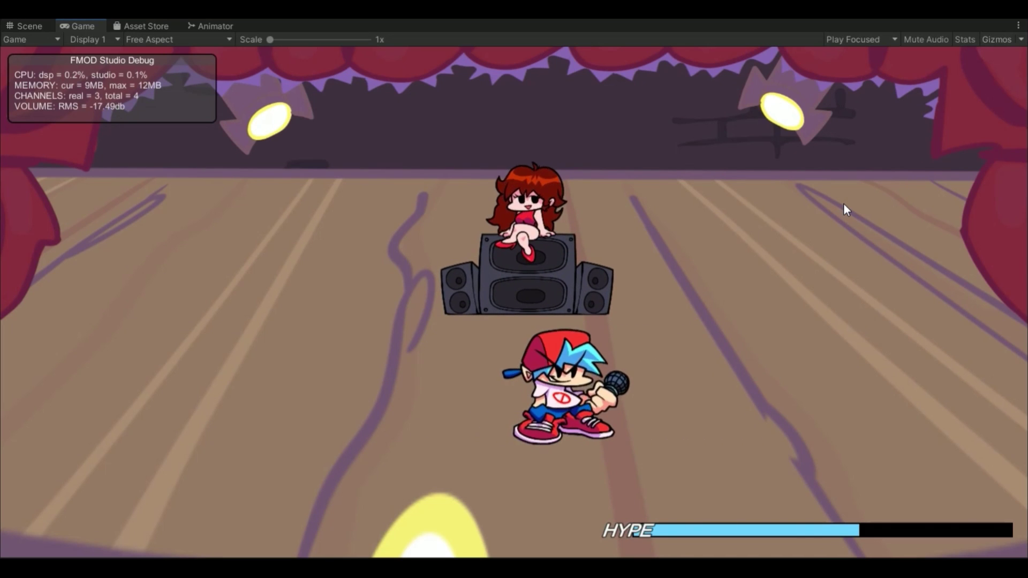
{"action": "key", "text": "a"}
{"action": "key", "text": "w"}
{"action": "key", "text": "s"}
{"action": "key", "text": "d"}
{"action": "key", "text": "a"}
{"action": "key", "text": "w"}
{"action": "key", "text": "d"}
{"action": "key", "text": "d"}
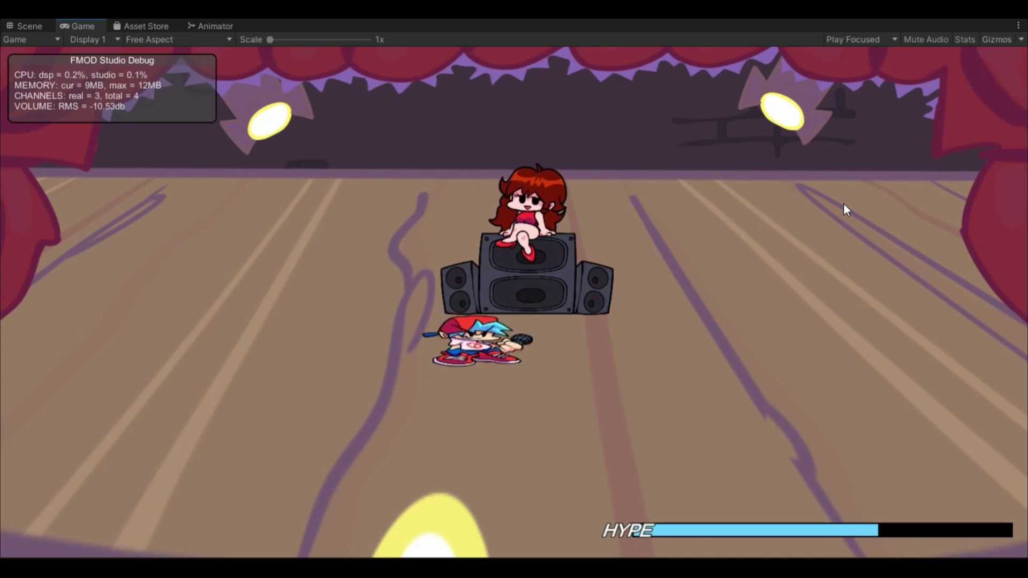
{"action": "key", "text": "a"}
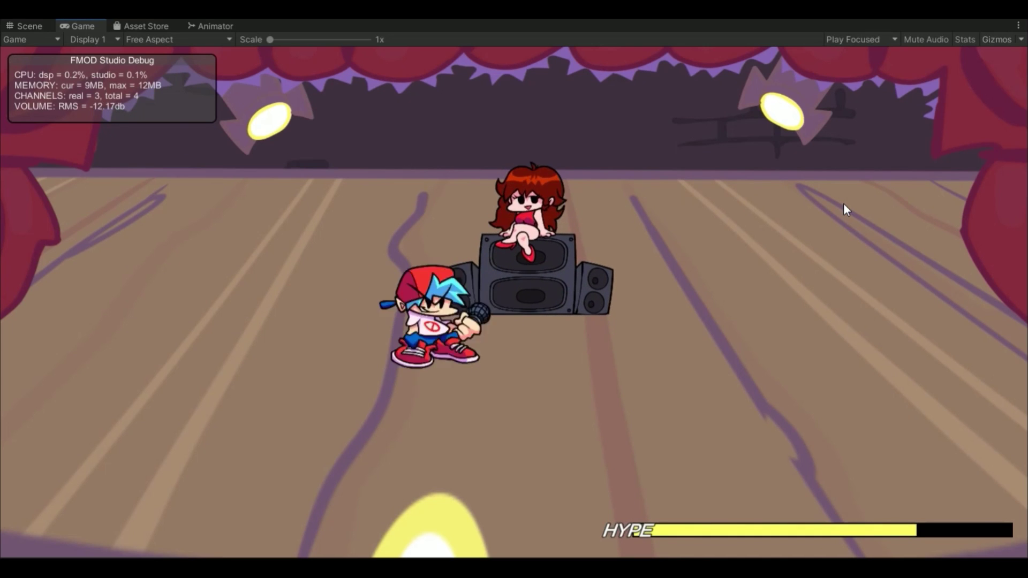
{"action": "key", "text": "s"}
{"action": "key", "text": "d"}
{"action": "key", "text": "w"}
{"action": "key", "text": "d"}
{"action": "key", "text": "s"}
{"action": "key", "text": "a"}
{"action": "key", "text": "d"}
{"action": "key", "text": "a"}
{"action": "key", "text": "s"}
{"action": "key", "text": "d"}
{"action": "key", "text": "w"}
{"action": "key", "text": "a"}
{"action": "key", "text": "s"}
{"action": "key", "text": "d"}
{"action": "key", "text": "a"}
{"action": "key", "text": "s"}
{"action": "key", "text": "w"}
{"action": "key", "text": "s"}
{"action": "key", "text": "d"}
{"action": "key", "text": "w"}
{"action": "key", "text": "a"}
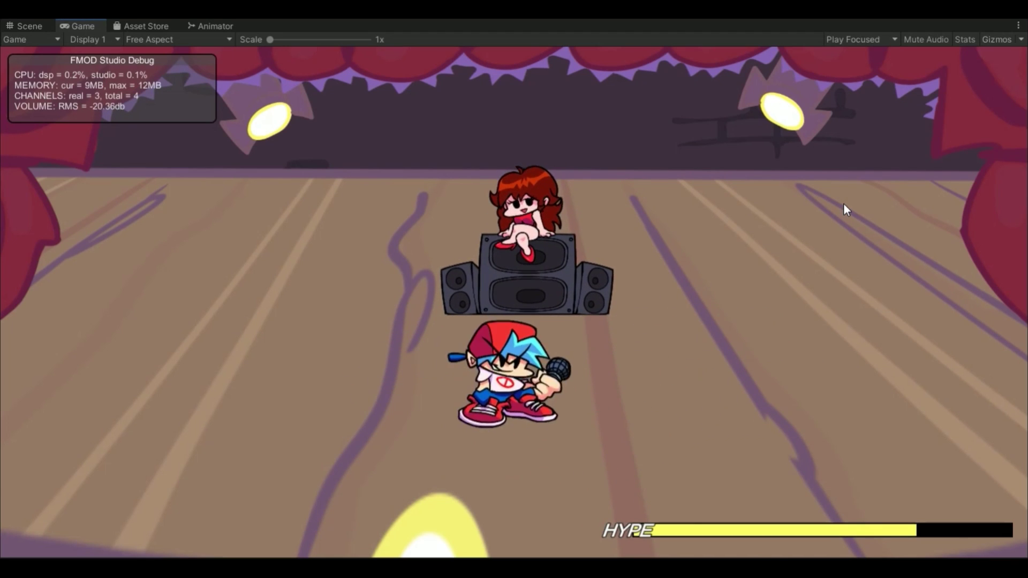
{"action": "key", "text": "d"}
{"action": "key", "text": "a"}
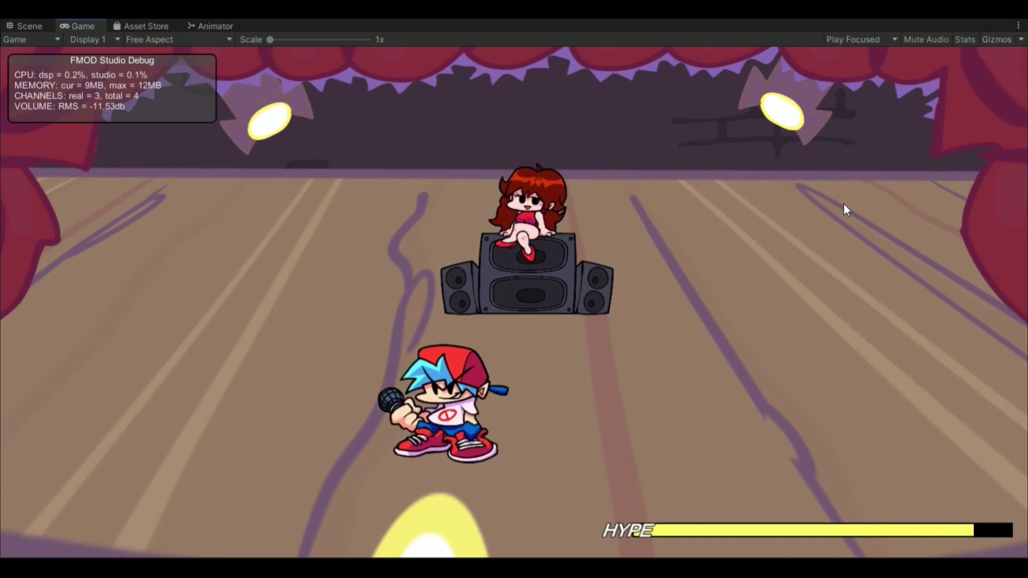
{"action": "key", "text": "d"}
{"action": "key", "text": "a"}
{"action": "key", "text": "d"}
{"action": "key", "text": "a"}
{"action": "key", "text": "a"}
{"action": "key", "text": "s"}
{"action": "key", "text": "d"}
{"action": "key", "text": "w"}
{"action": "key", "text": "a"}
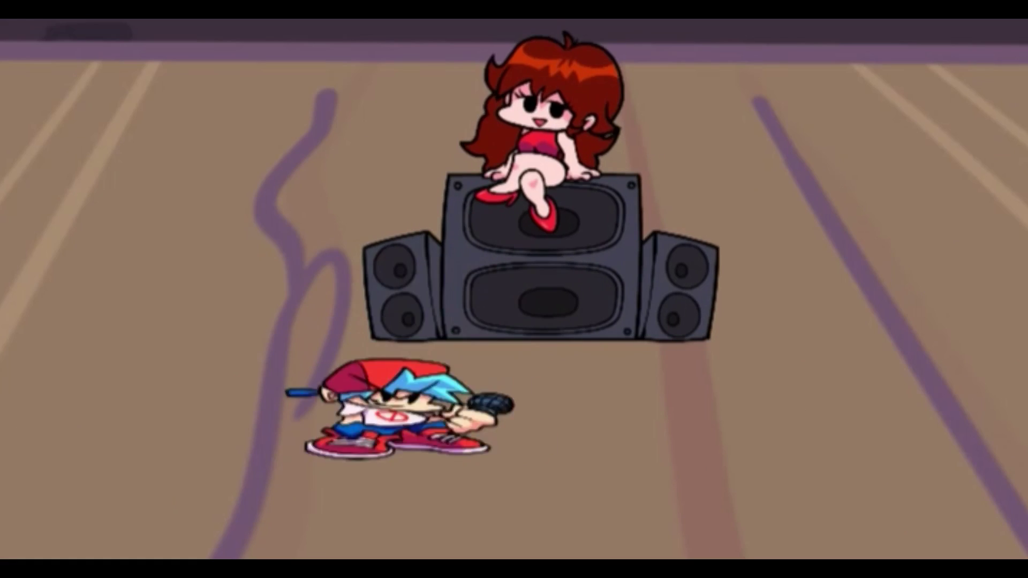
{"action": "key", "text": "a"}
{"action": "key", "text": "w"}
{"action": "key", "text": "d"}
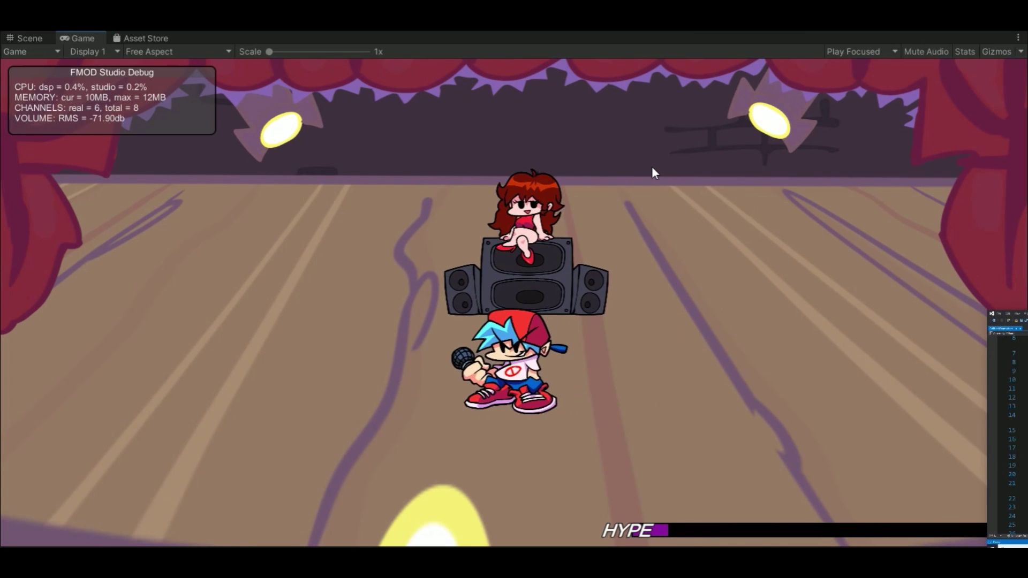
Move the character across the stage in the arrow stage of the game
{"action": "key", "text": "a"}
{"action": "key", "text": "w"}
{"action": "key", "text": "s"}
{"action": "key", "text": "d"}
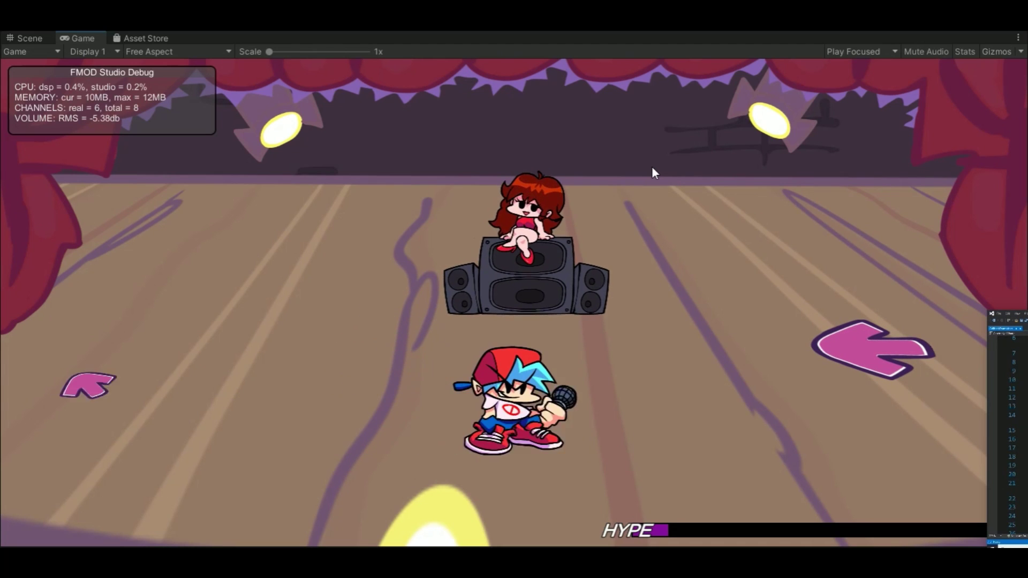
Steer the character in all four directions around the stage to dodge the incoming pink arrows
{"action": "key", "text": "d"}
{"action": "key", "text": "a"}
{"action": "key", "text": "w"}
{"action": "key", "text": "s"}
{"action": "key", "text": "d"}
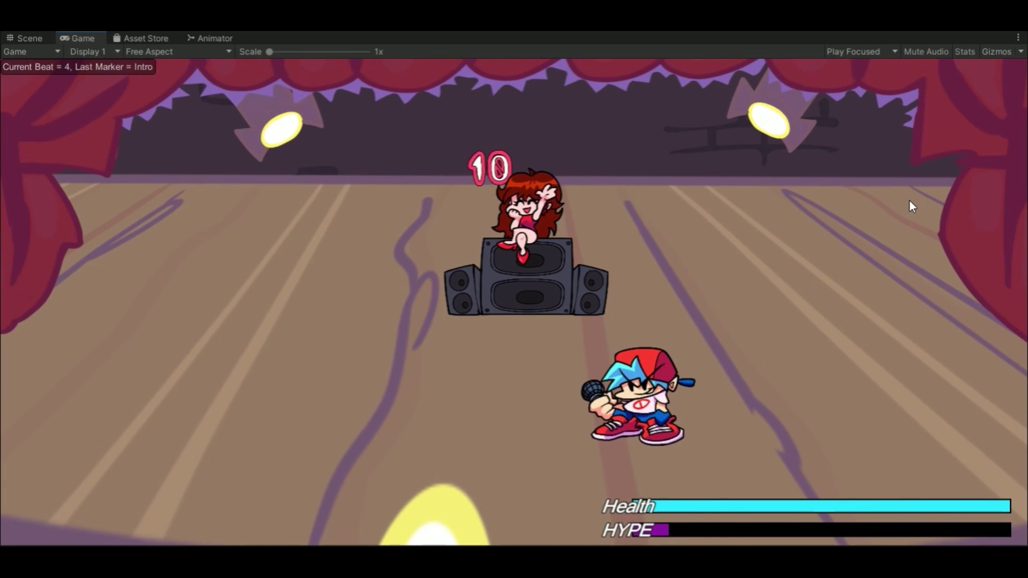
Get past the hype dialogue in the version with the Health bar, and move the character around the stage as the side arrows appear
{"action": "key", "text": "Left"}
{"action": "key", "text": "Up"}
{"action": "key", "text": "Right"}
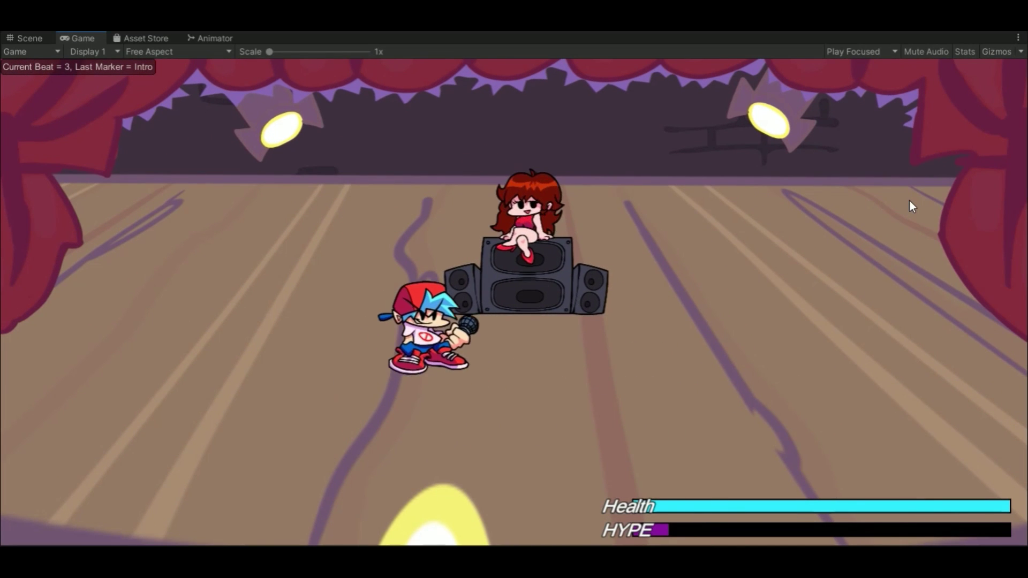
{"action": "key", "text": "Left"}
{"action": "key", "text": "Right"}
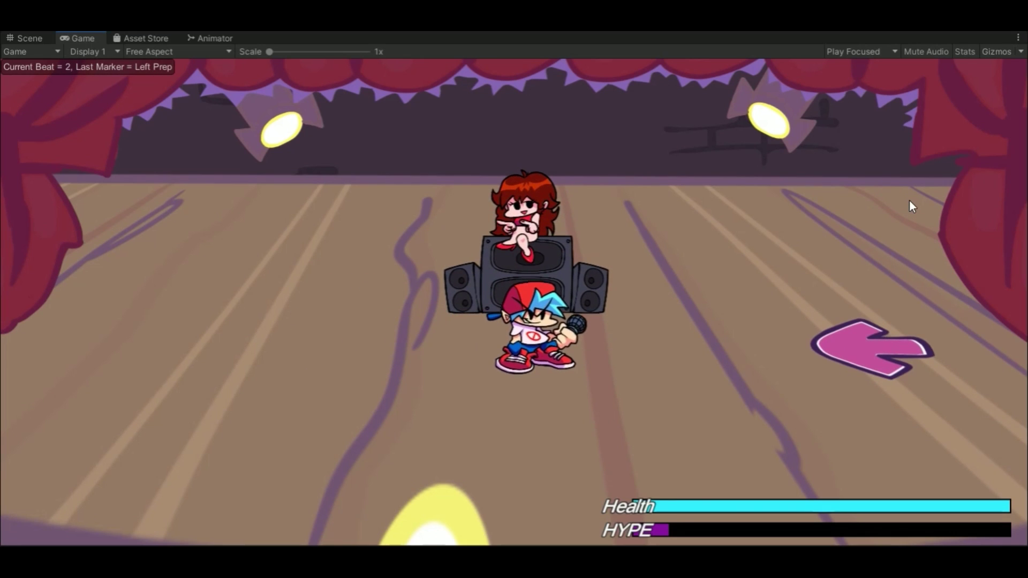
{"action": "key", "text": "Left"}
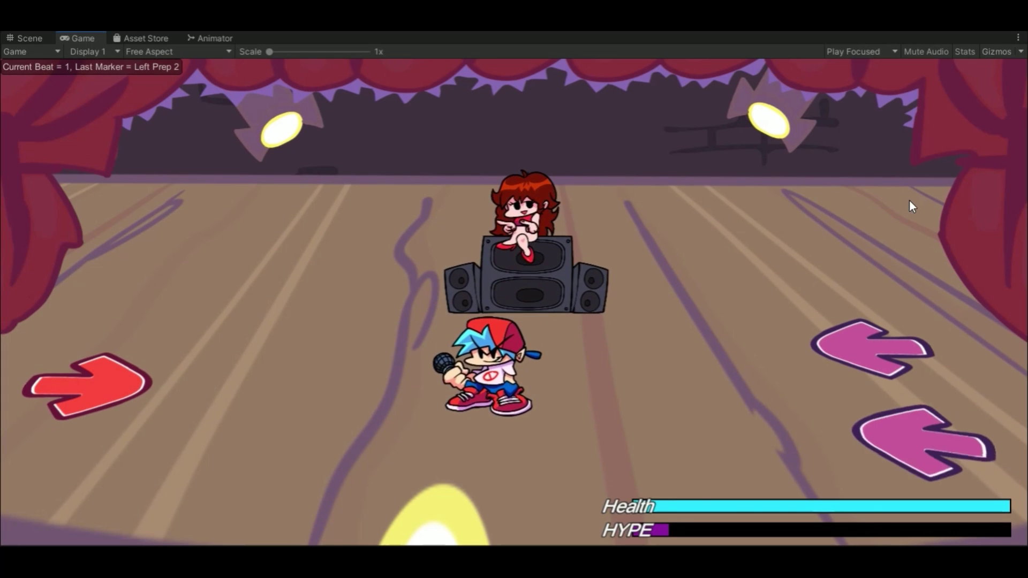